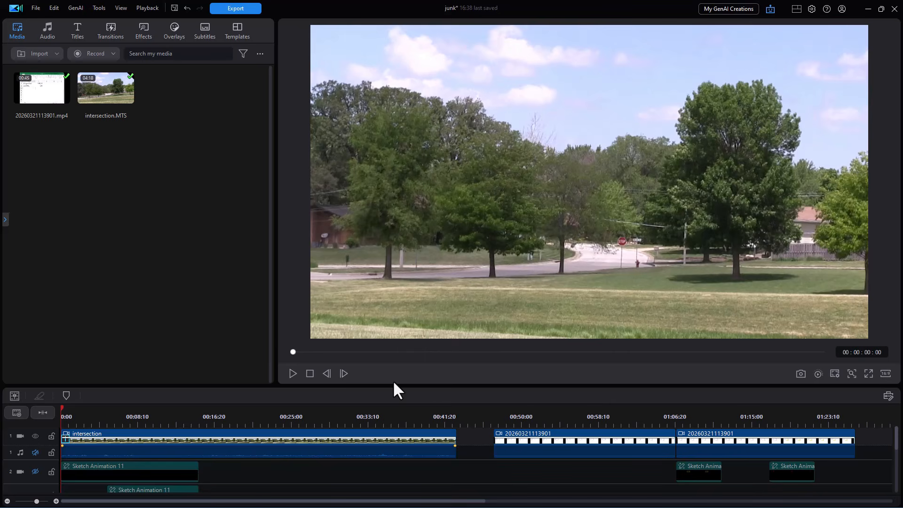
# - Play the opening seconds of the timeline to review the intersection clip, and pause it
pyautogui.click(292, 374)
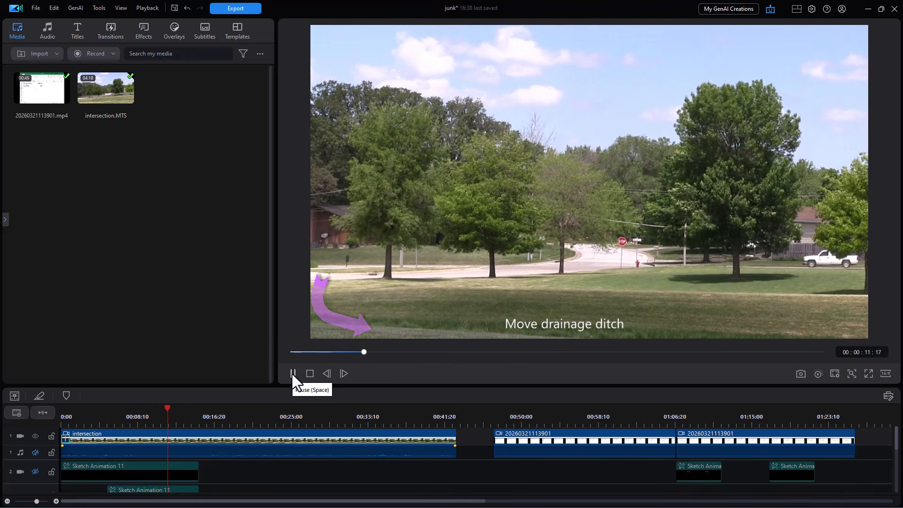
pyautogui.click(292, 374)
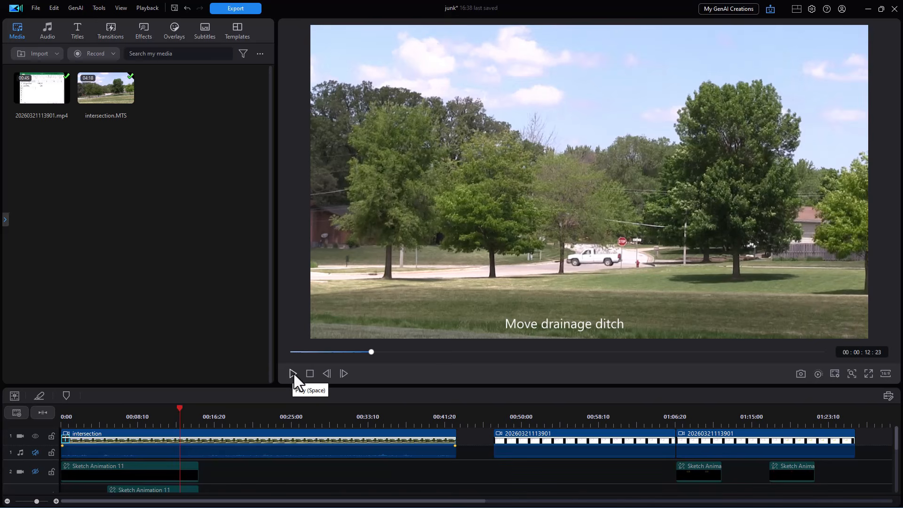
# - Enable video tracks 2, 3 and 4 so their sketch animations show in the preview
pyautogui.moveTo(412, 385); pyautogui.dragTo(441, 200)
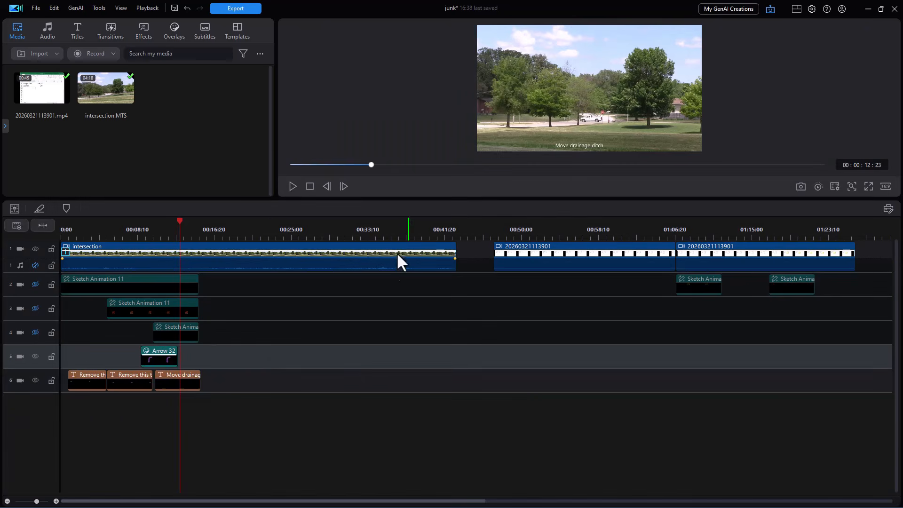
pyautogui.click(33, 284)
pyautogui.click(35, 308)
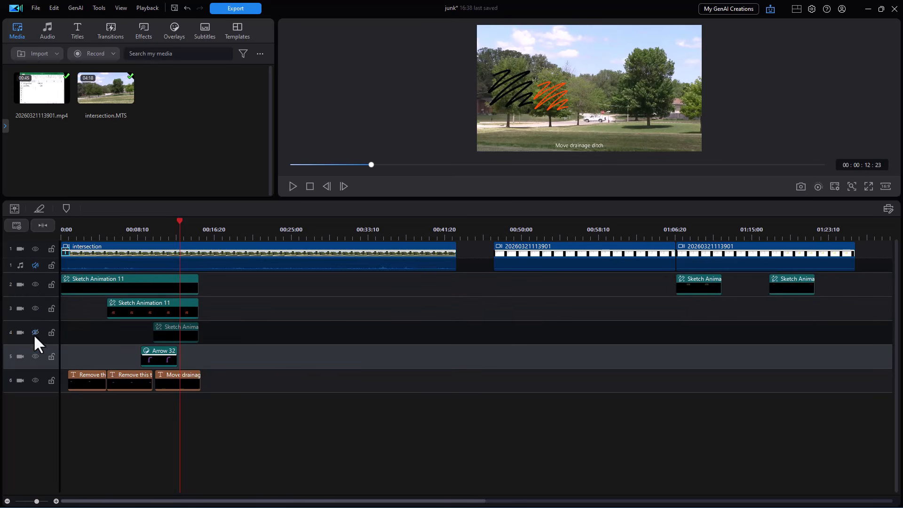
pyautogui.click(35, 332)
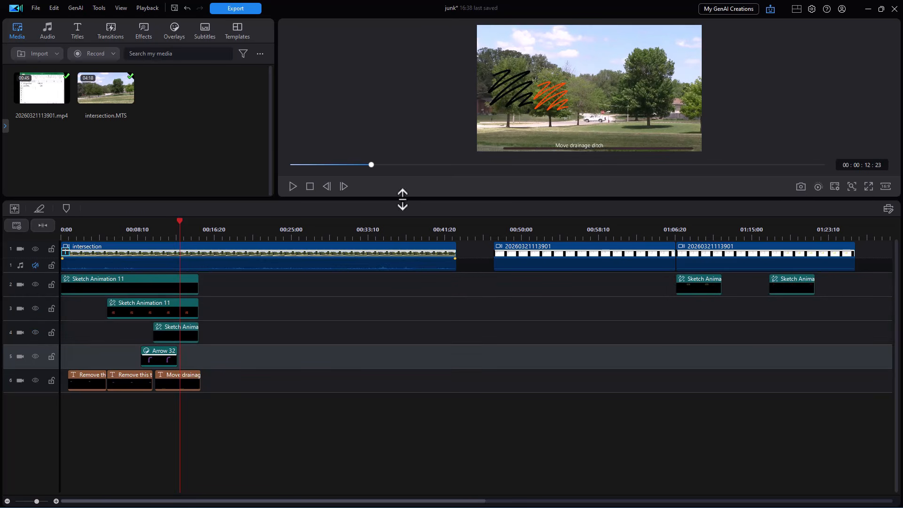
pyautogui.moveTo(403, 199); pyautogui.dragTo(395, 387)
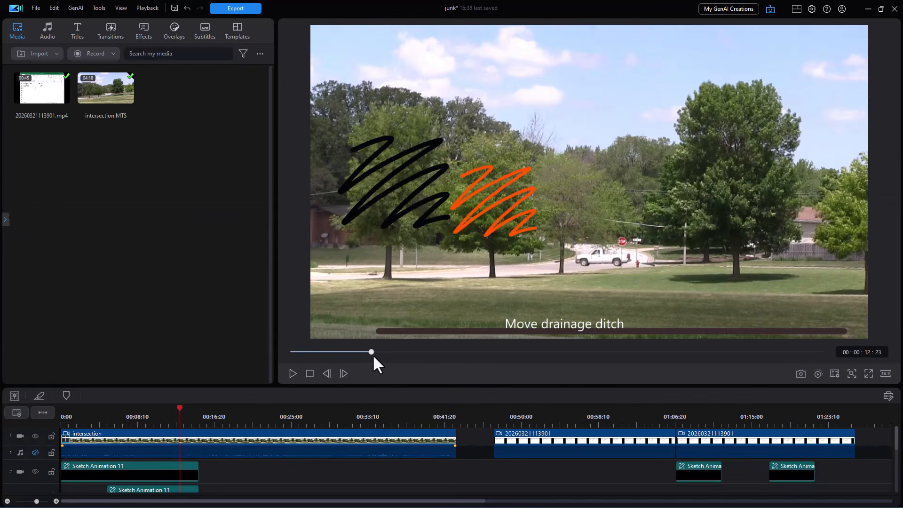
# - Play the timeline from the start to review the sketches, and check the spreadsheet clip's callout at 00:01:07:24
pyautogui.moveTo(371, 352); pyautogui.dragTo(247, 354)
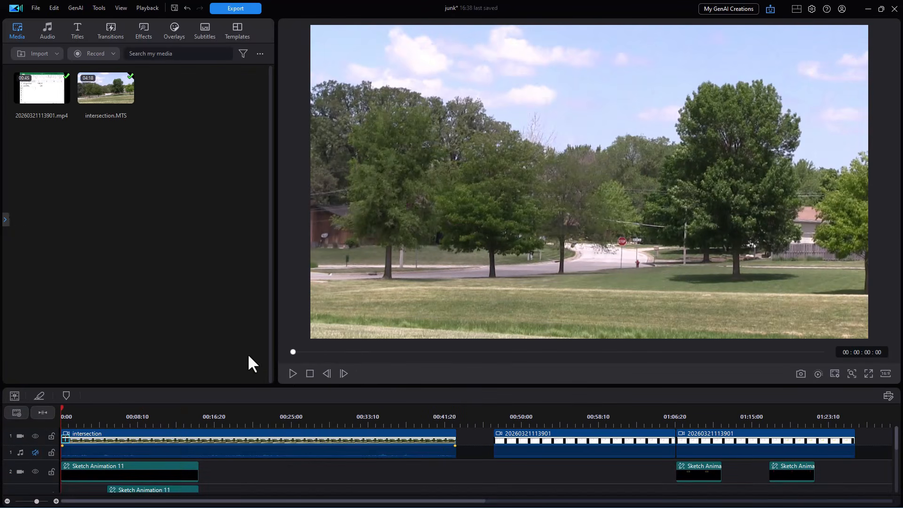
pyautogui.click(291, 373)
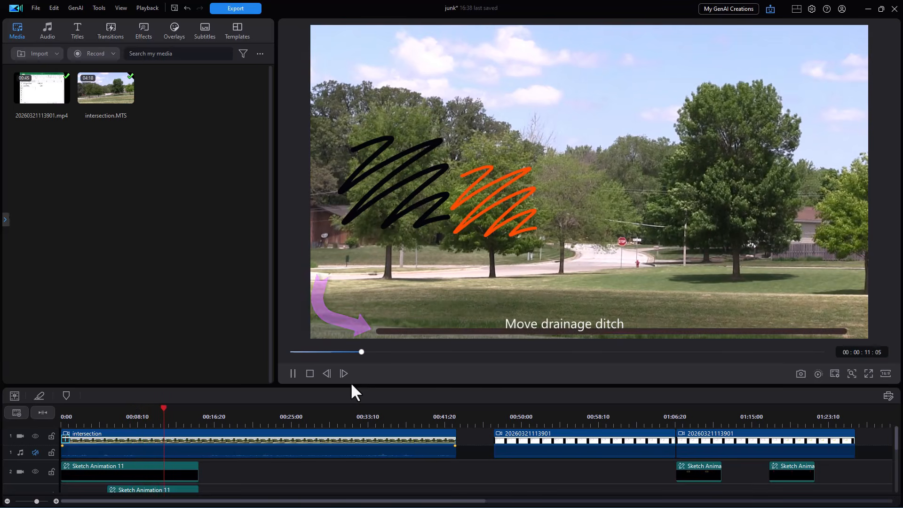
pyautogui.press('space')
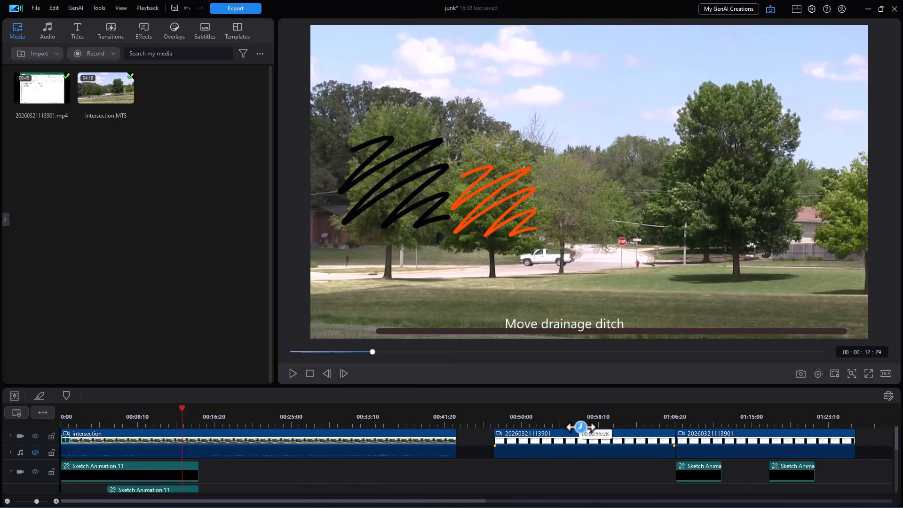
pyautogui.click(685, 413)
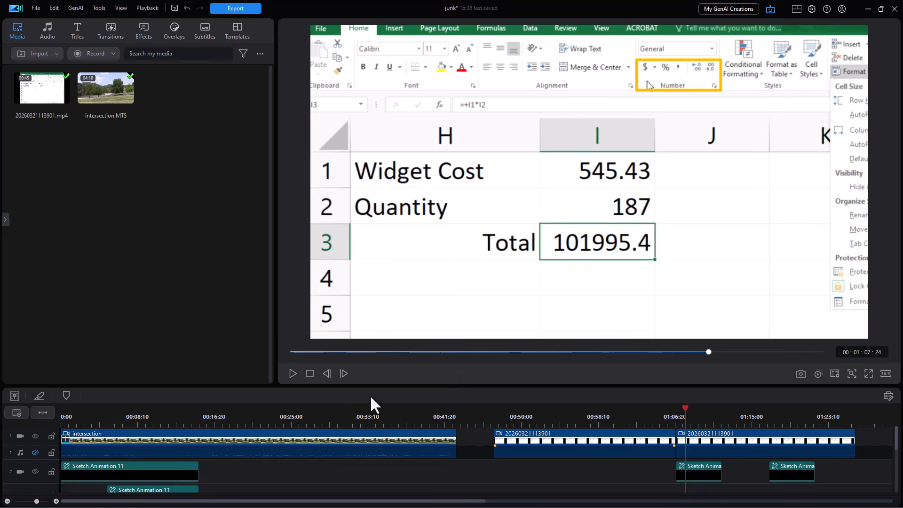
# - Move the playhead to 00:00:17:28, search the sticker overlays for "sketch", and collapse the category list
pyautogui.click(155, 412)
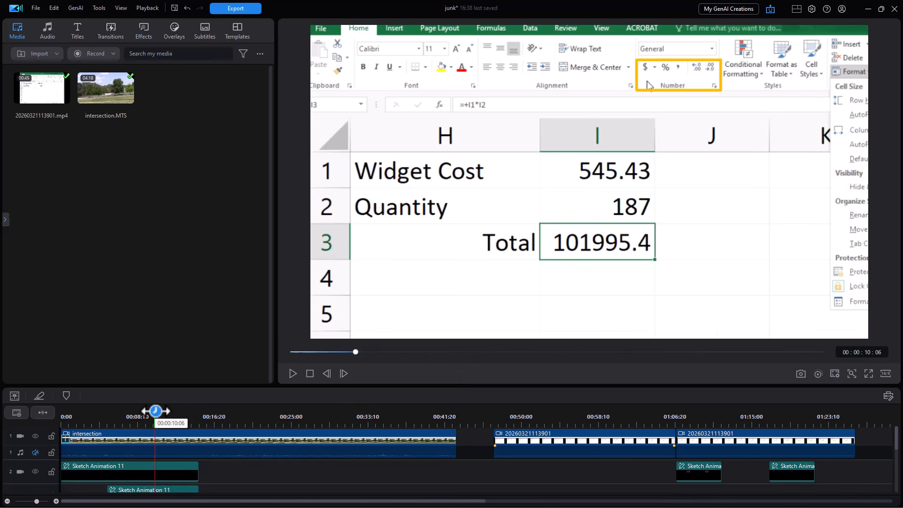
pyautogui.moveTo(155, 411)
pyautogui.mouseDown()
pyautogui.moveTo(14, 409)
pyautogui.moveTo(239, 417)
pyautogui.moveTo(226, 419)
pyautogui.mouseUp()
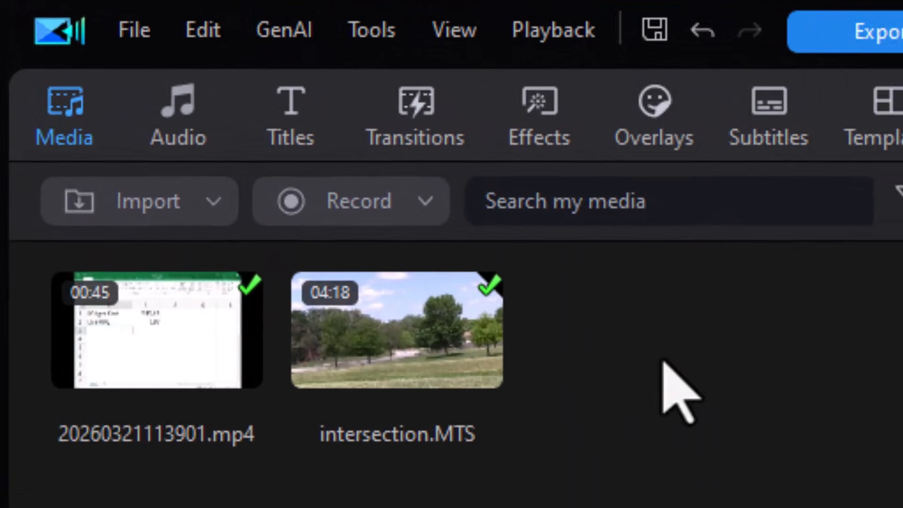
pyautogui.click(676, 116)
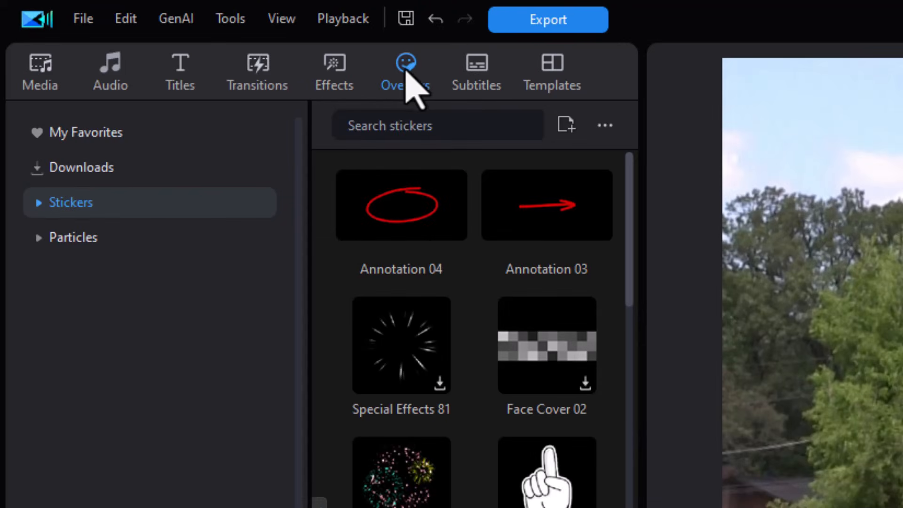
pyautogui.click(427, 125)
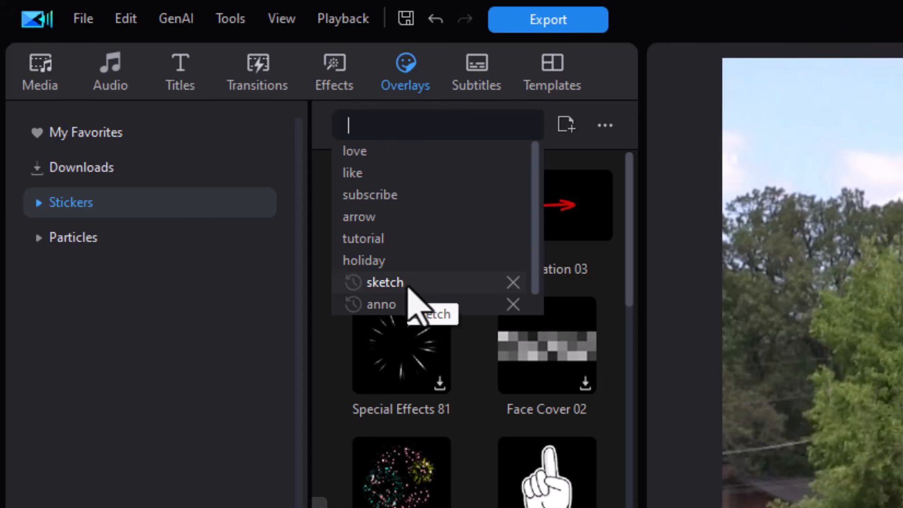
pyautogui.click(385, 282)
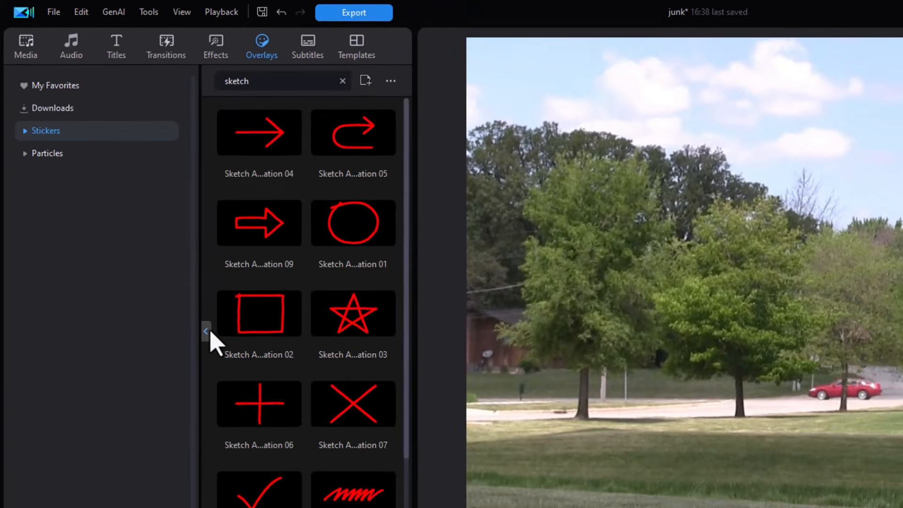
pyautogui.click(209, 332)
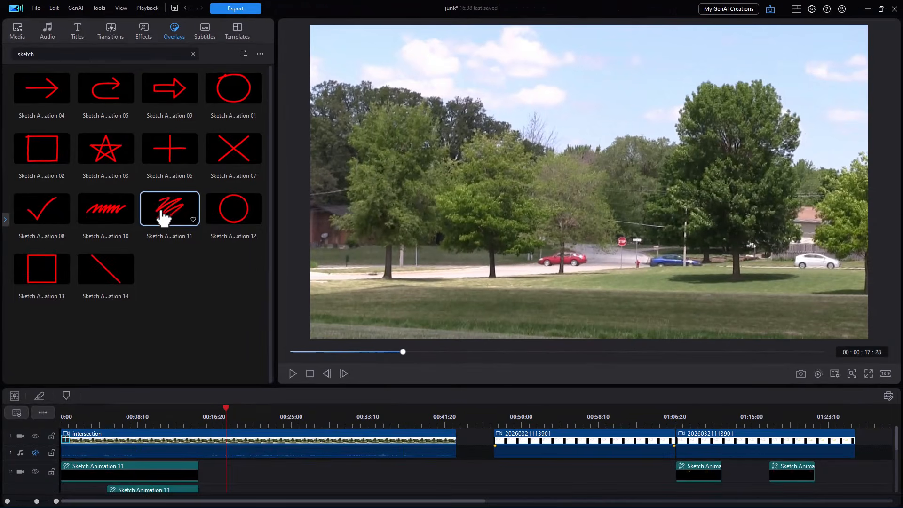
# - Add Sketch Animation 11 to track 2 at about 24 seconds, shrink it and move it over the two leftmost trees
pyautogui.moveTo(163, 217)
pyautogui.mouseDown()
pyautogui.moveTo(254, 391)
pyautogui.moveTo(285, 479)
pyautogui.mouseUp()
pyautogui.click(283, 416)
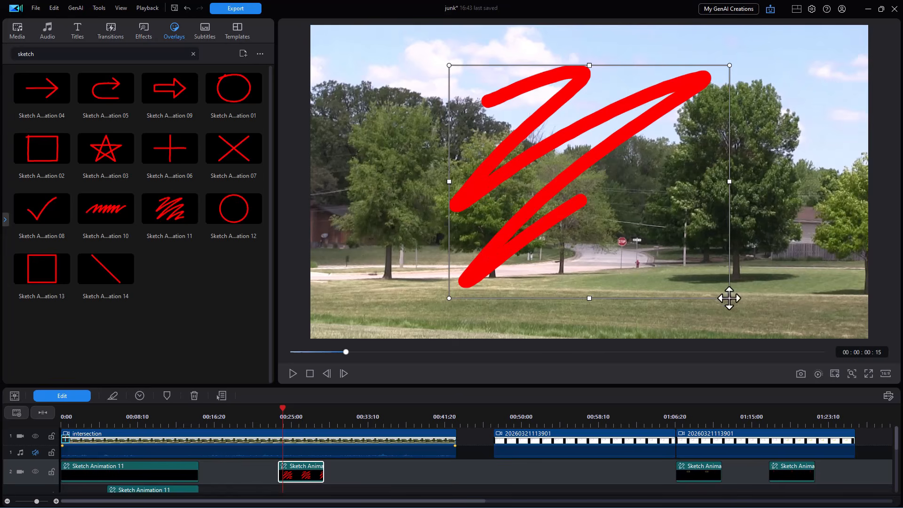
pyautogui.moveTo(728, 298); pyautogui.dragTo(621, 280)
pyautogui.moveTo(513, 186); pyautogui.dragTo(394, 208)
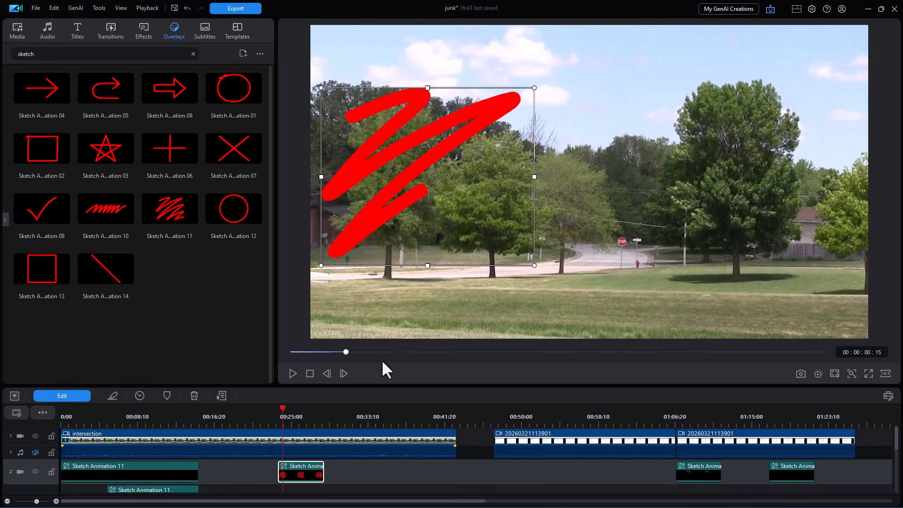
# - Move the playhead near the sketch clip's end and narrow the sketch to cover only the leftmost tree
pyautogui.moveTo(294, 411)
pyautogui.mouseDown()
pyautogui.moveTo(327, 412)
pyautogui.moveTo(318, 413)
pyautogui.mouseUp()
pyautogui.click(311, 471)
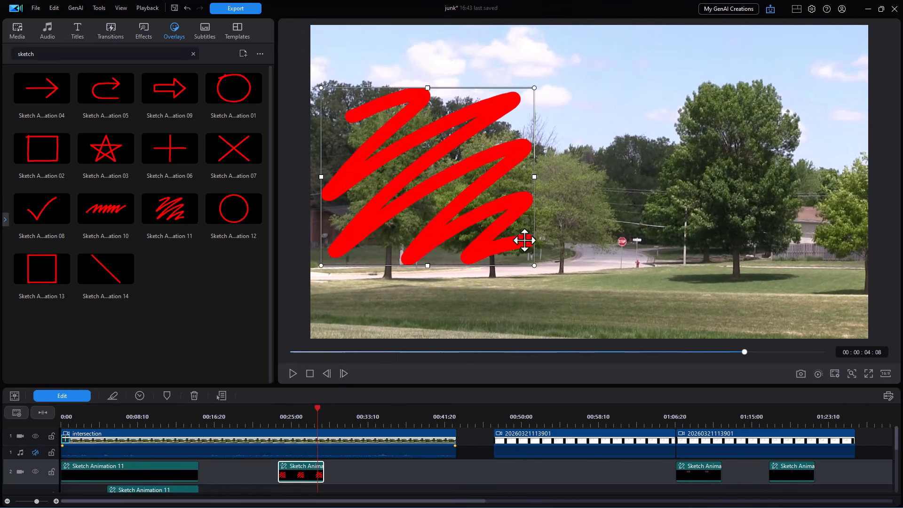
pyautogui.moveTo(530, 178); pyautogui.dragTo(470, 177)
pyautogui.moveTo(318, 178); pyautogui.dragTo(343, 179)
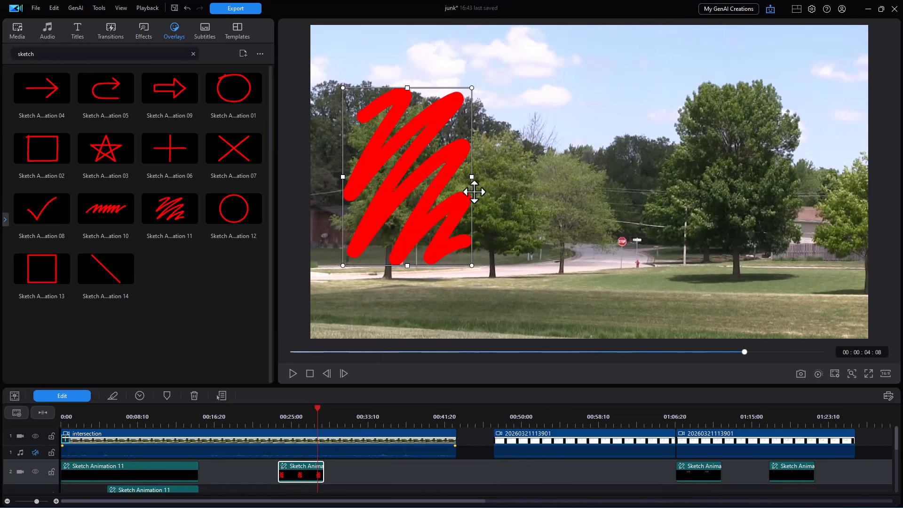
pyautogui.moveTo(471, 179); pyautogui.dragTo(460, 181)
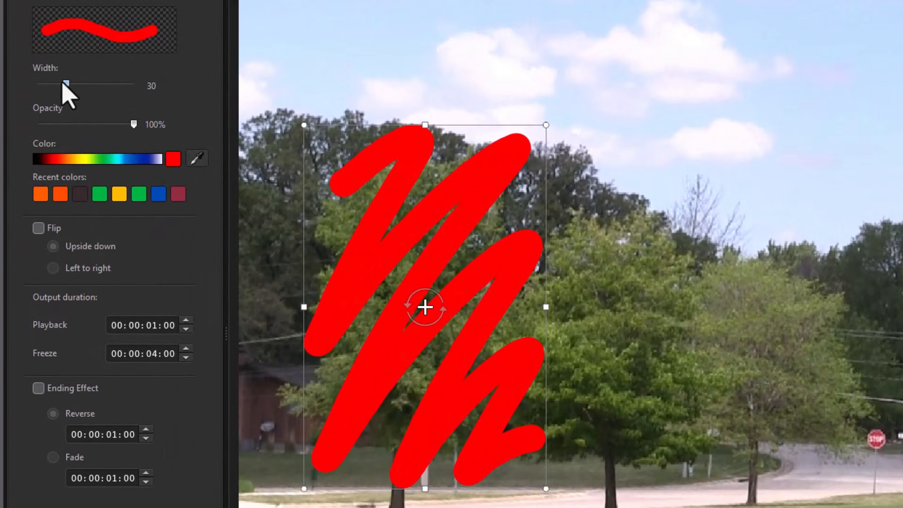
# - Set the sketch's line width to 7 and recolor it with a dusty pink sampled from the video preview
pyautogui.moveTo(64, 84); pyautogui.dragTo(42, 84)
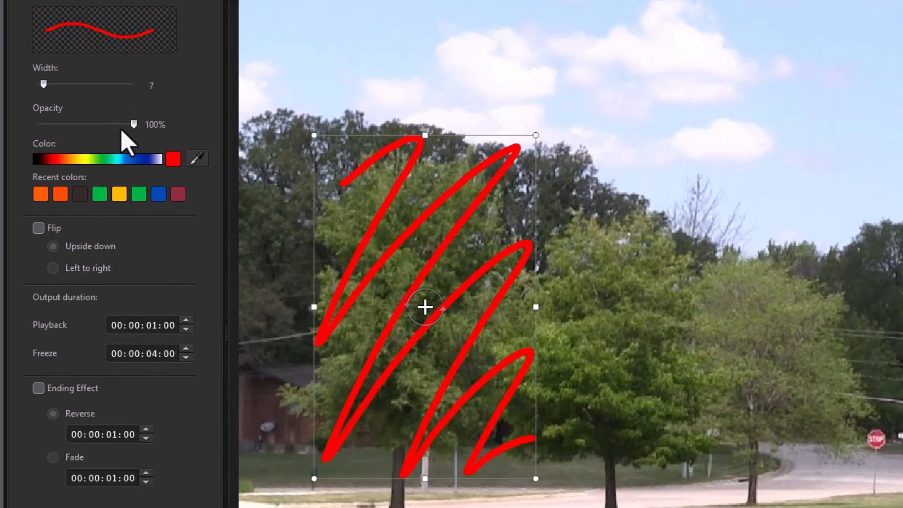
pyautogui.moveTo(134, 124)
pyautogui.mouseDown()
pyautogui.moveTo(25, 129)
pyautogui.moveTo(132, 125)
pyautogui.mouseUp()
pyautogui.moveTo(141, 160)
pyautogui.mouseDown()
pyautogui.moveTo(89, 159)
pyautogui.moveTo(111, 158)
pyautogui.mouseUp()
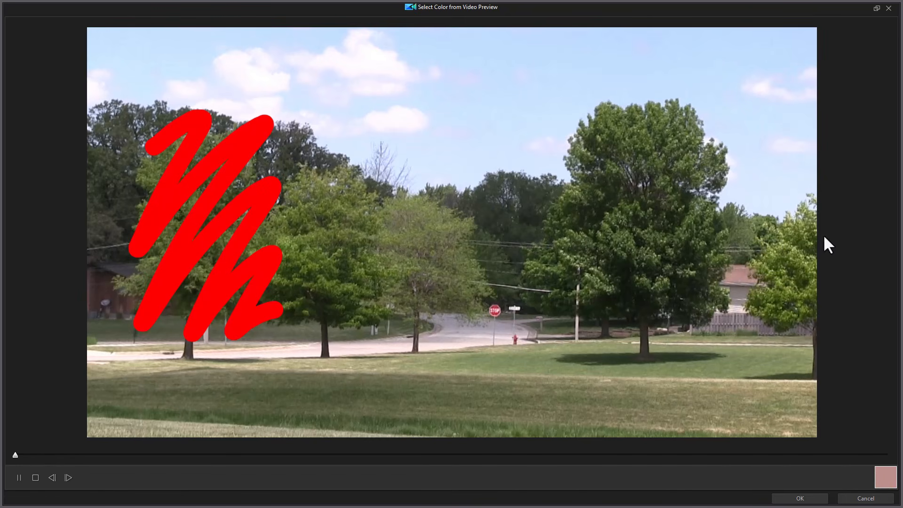
pyautogui.click(876, 7)
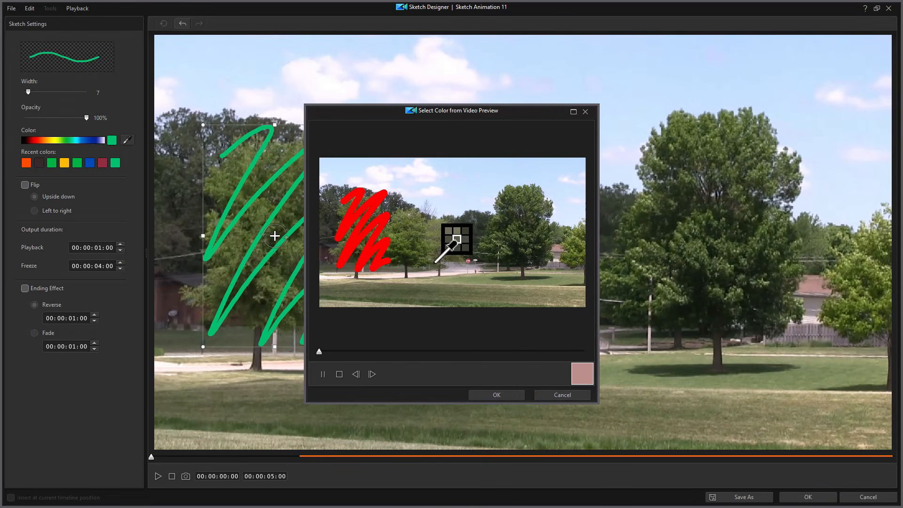
pyautogui.click(506, 396)
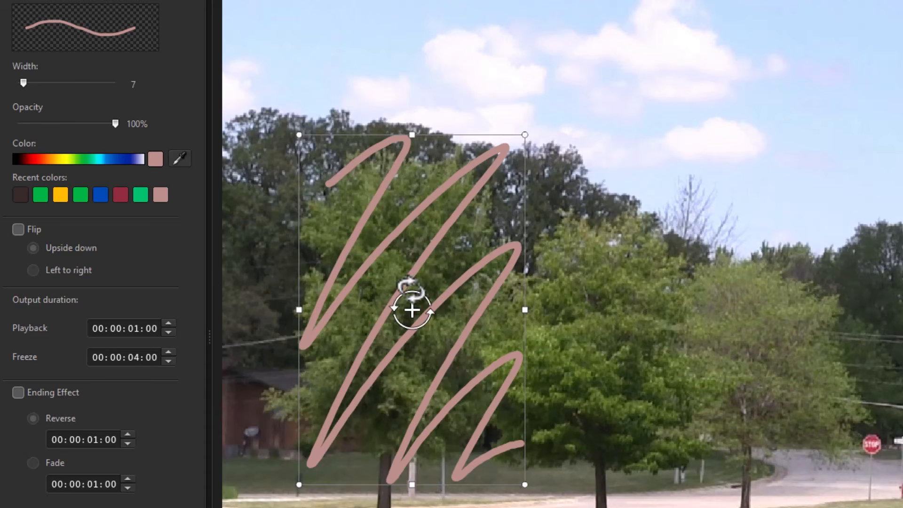
# - Try flipping the sketch upside down and left to right
pyautogui.click(18, 230)
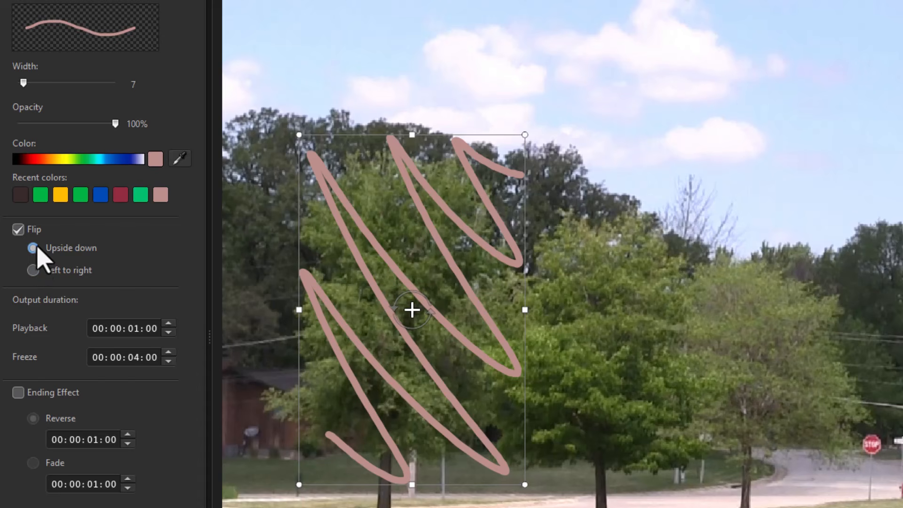
pyautogui.click(33, 271)
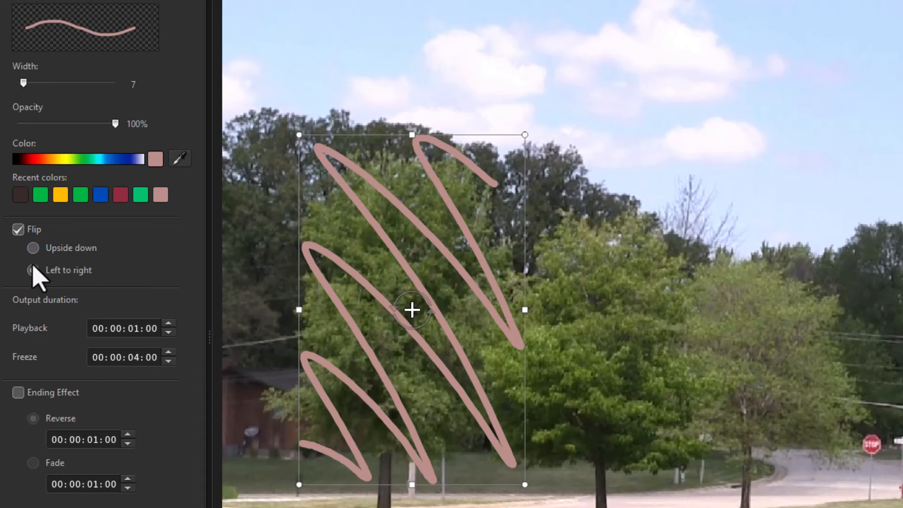
pyautogui.click(18, 230)
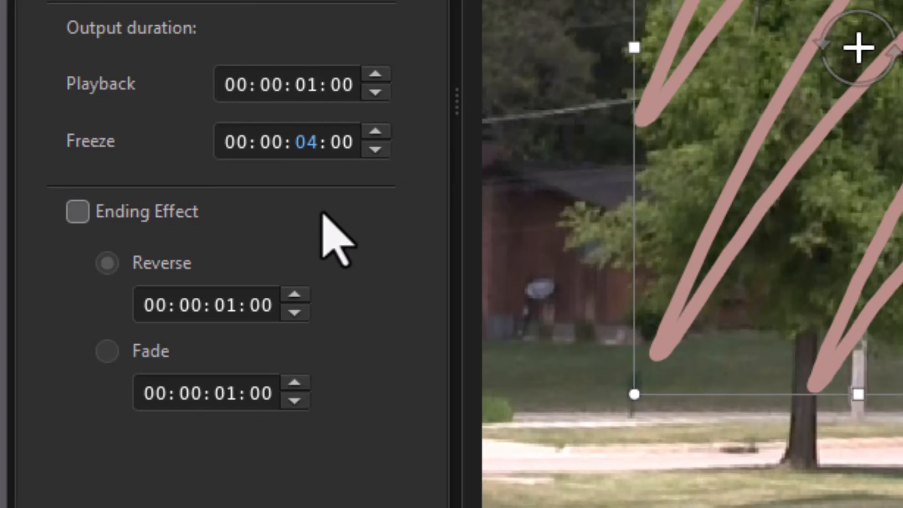
# - Set the sketch's freeze duration to 3 seconds and its playback duration to 2 seconds, and preview the animation
pyautogui.press('Down')
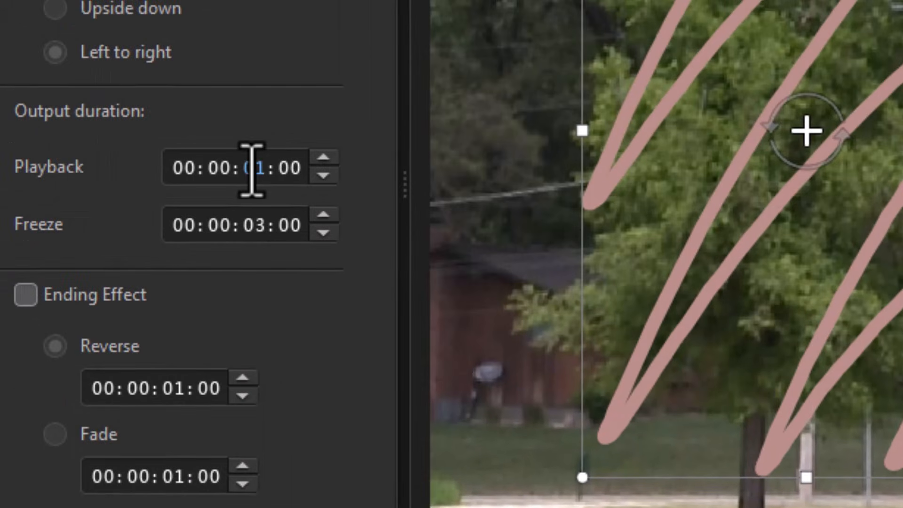
pyautogui.write('2')
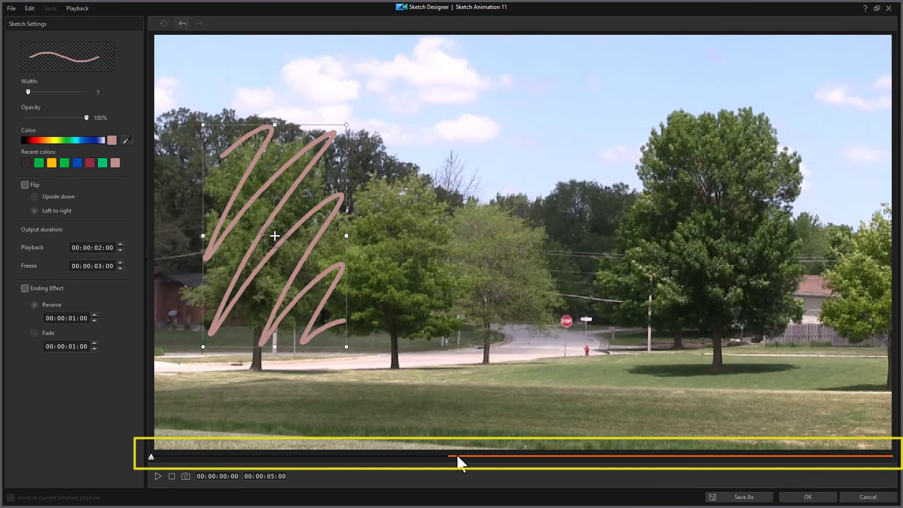
pyautogui.click(158, 476)
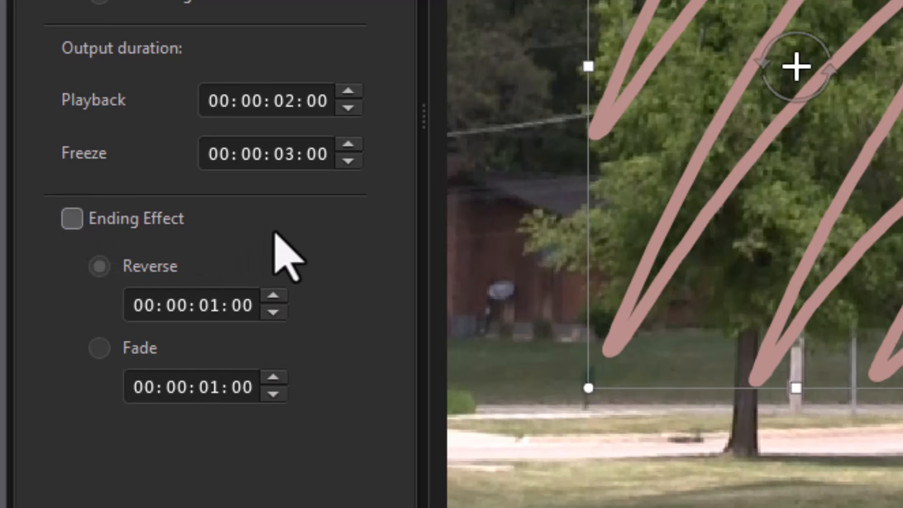
# - Enable the ending effect as Reverse with a duration of 2 seconds, and preview the animation
pyautogui.click(73, 219)
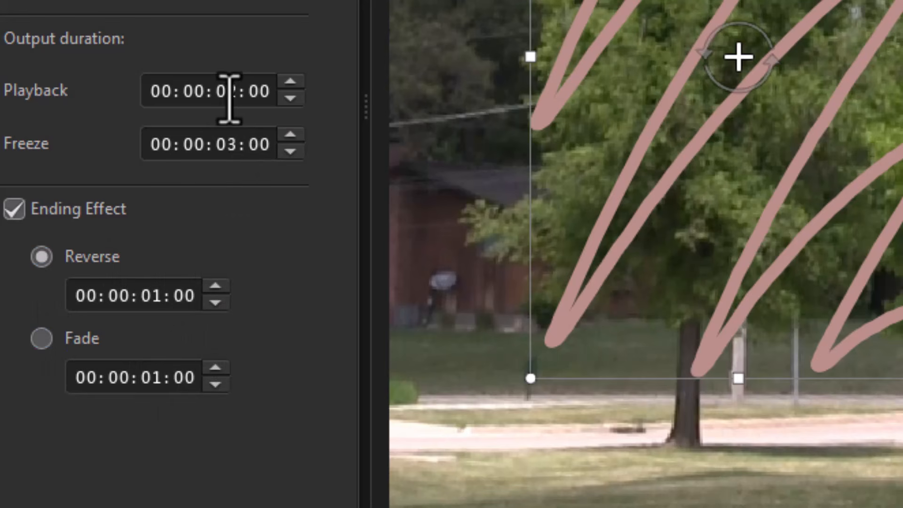
pyautogui.click(152, 296)
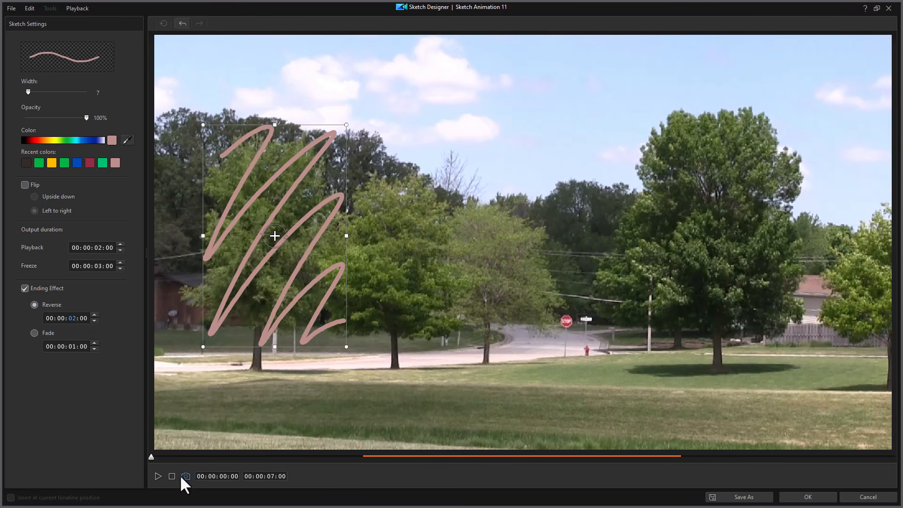
pyautogui.click(157, 476)
# - Switch the ending effect to Fade, apply the sketch settings, and play the sketch clip on the timeline
pyautogui.click(34, 332)
pyautogui.click(807, 497)
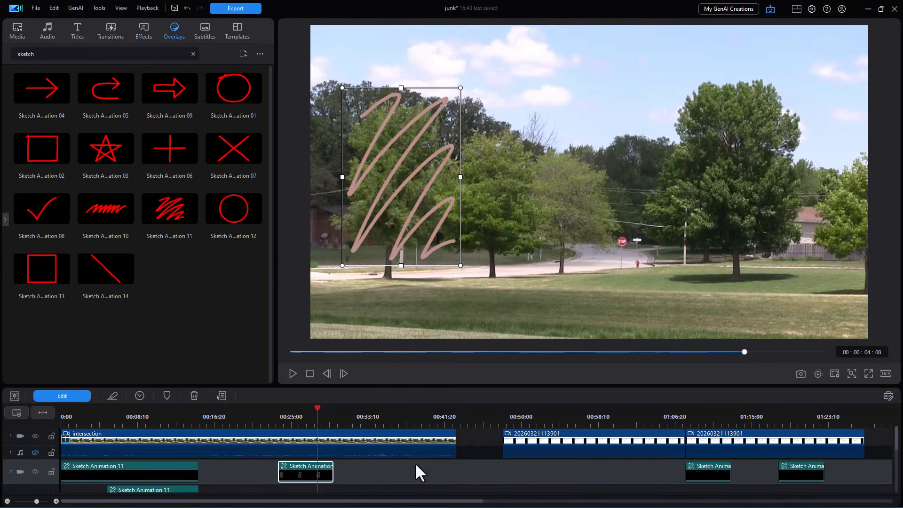
pyautogui.moveTo(310, 409); pyautogui.dragTo(276, 415)
pyautogui.click(291, 373)
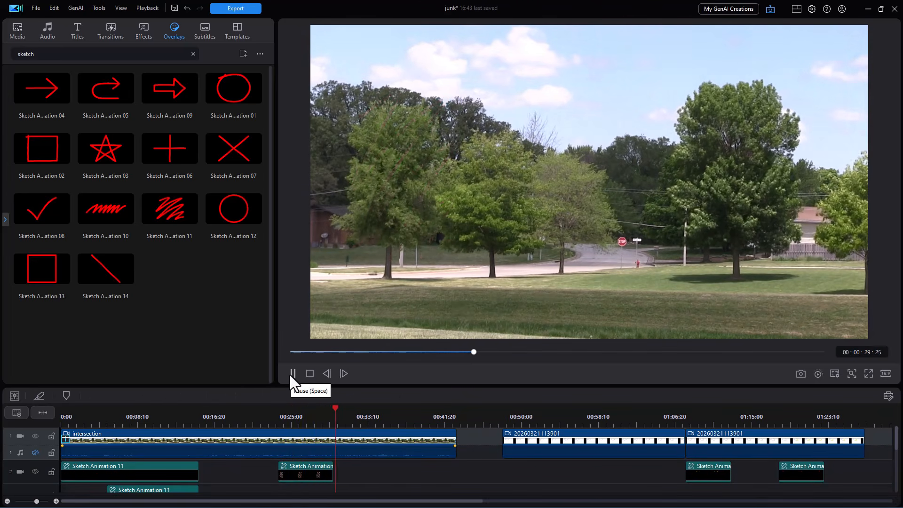
# - Add the diagonal line sketch, Sketch Animation 14, to the overlay track after the scribble clip, starting at about 32 seconds
pyautogui.click(344, 418)
pyautogui.click(304, 407)
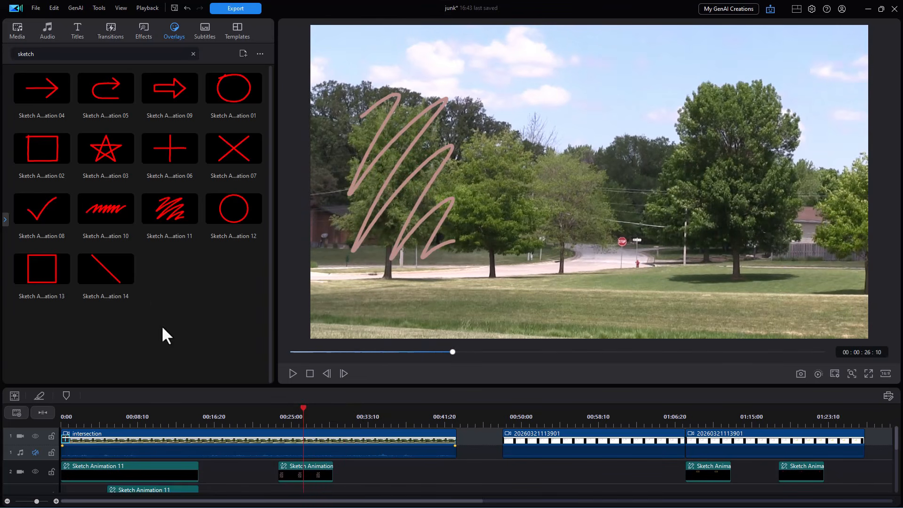
pyautogui.moveTo(105, 272)
pyautogui.mouseDown()
pyautogui.moveTo(221, 338)
pyautogui.moveTo(364, 475)
pyautogui.moveTo(368, 463)
pyautogui.mouseUp()
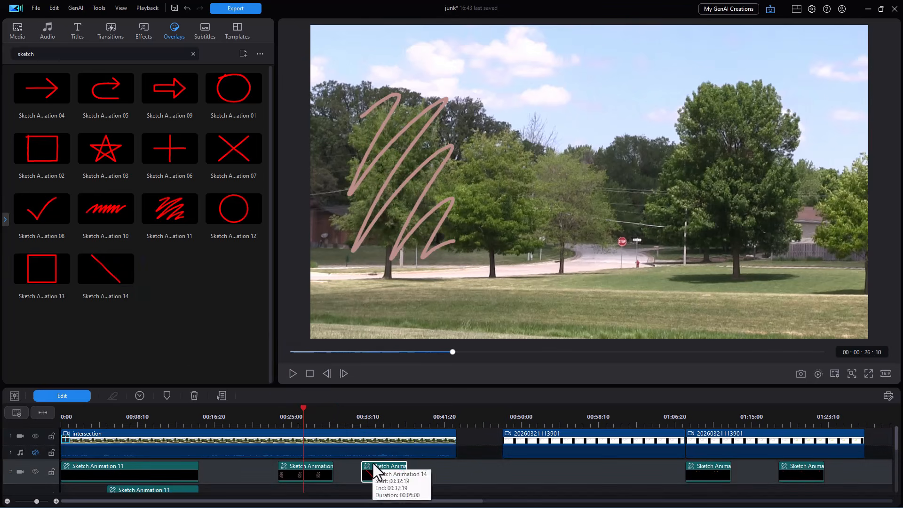
# - Rotate the line sketch until it is horizontal and move it down onto the grass below the trees
pyautogui.click(375, 416)
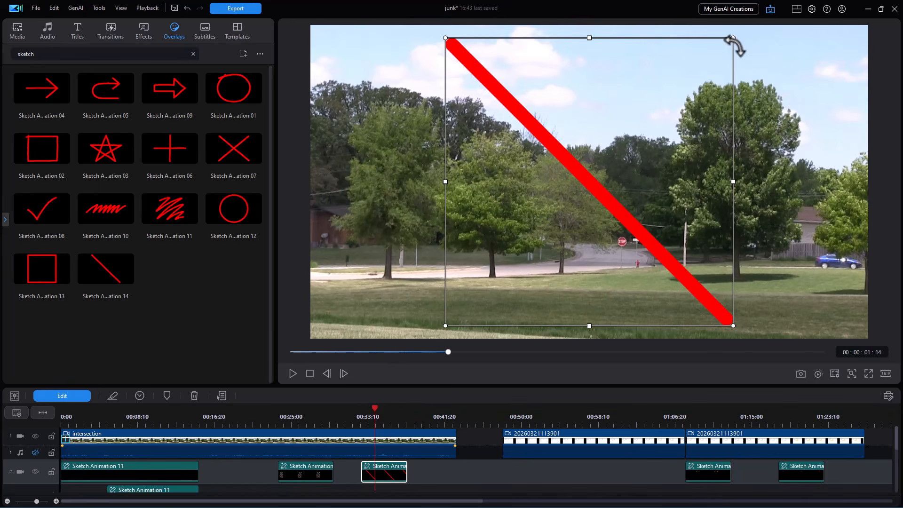
pyautogui.moveTo(733, 45)
pyautogui.mouseDown()
pyautogui.moveTo(659, 34)
pyautogui.moveTo(584, 45)
pyautogui.mouseUp()
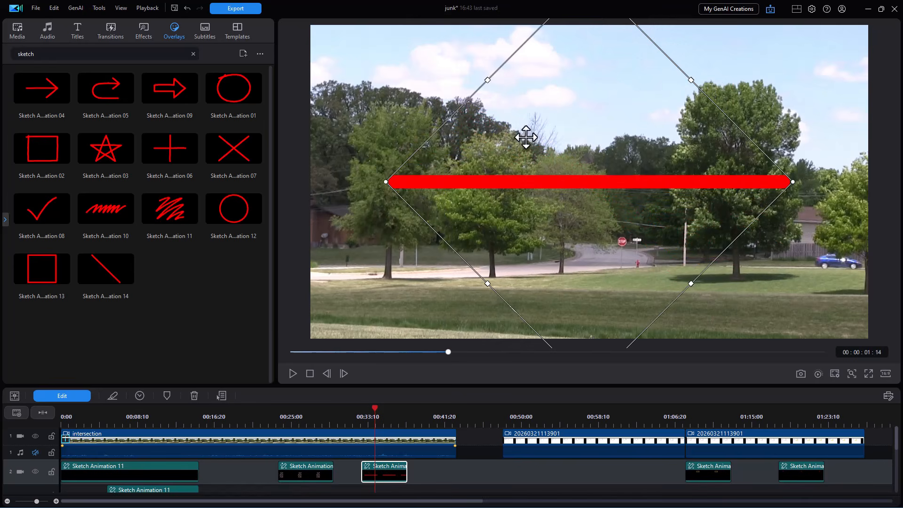
pyautogui.moveTo(538, 109)
pyautogui.mouseDown()
pyautogui.moveTo(538, 211)
pyautogui.moveTo(470, 276)
pyautogui.mouseUp()
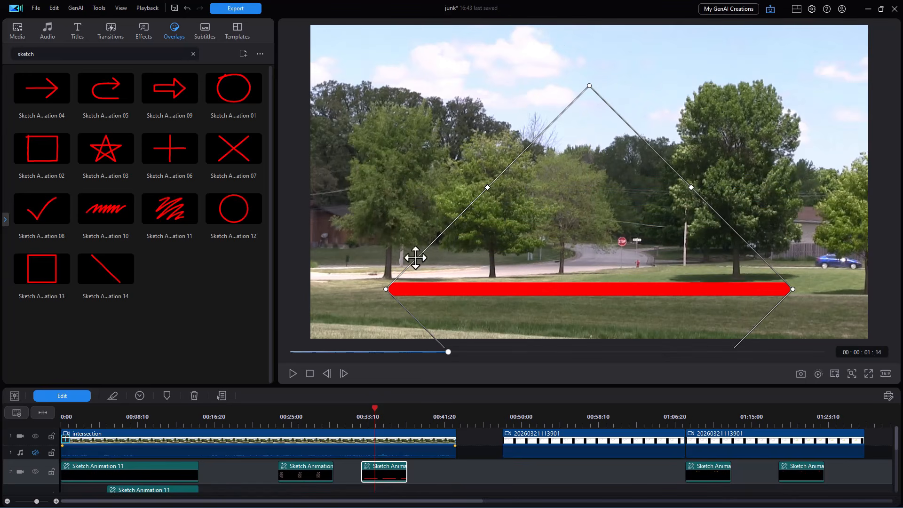
# - Preview the yellow rectangle sketch over the spreadsheet, set its line width to 4 and playback duration to 2 seconds, and apply
pyautogui.click(690, 418)
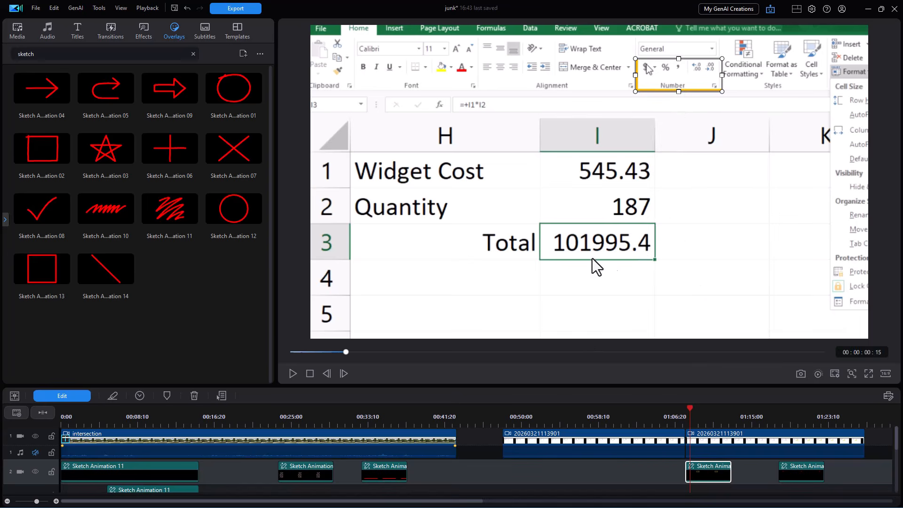
pyautogui.click(292, 372)
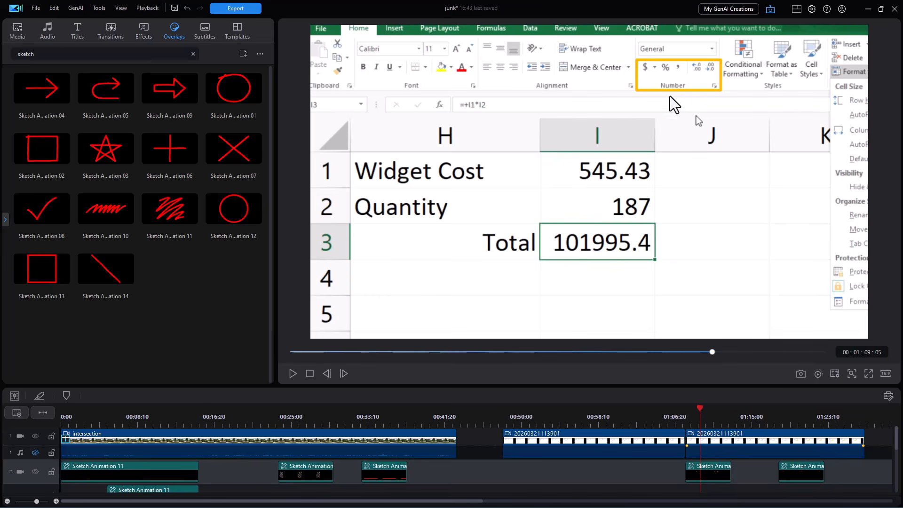
pyautogui.click(710, 477)
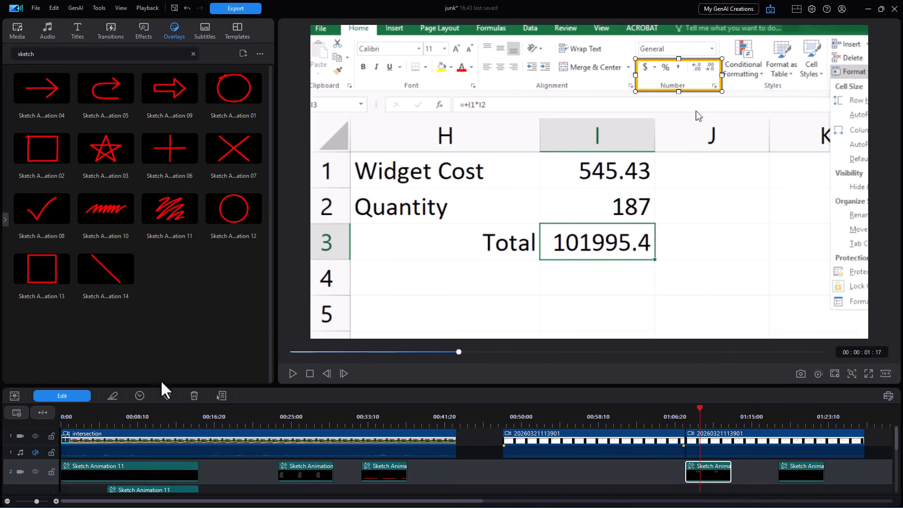
pyautogui.click(68, 396)
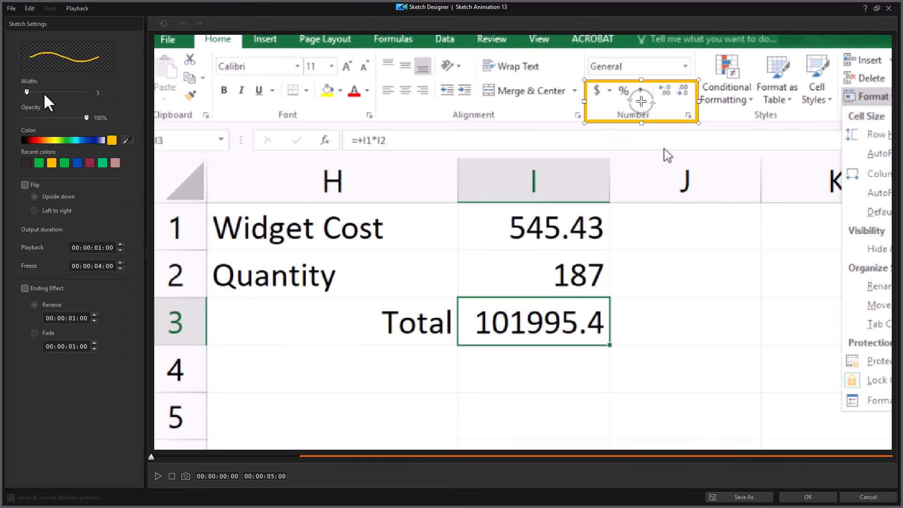
pyautogui.moveTo(26, 93)
pyautogui.mouseDown()
pyautogui.moveTo(54, 92)
pyautogui.moveTo(28, 105)
pyautogui.mouseUp()
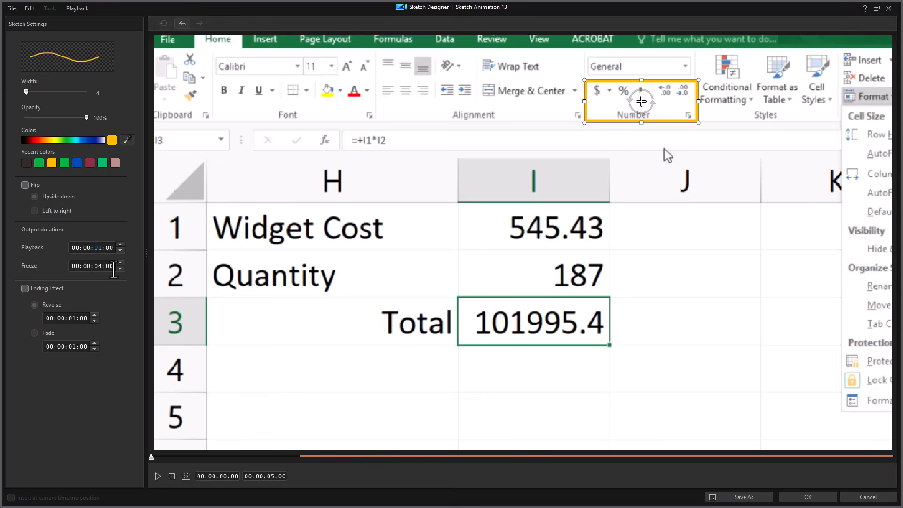
pyautogui.press('Up')
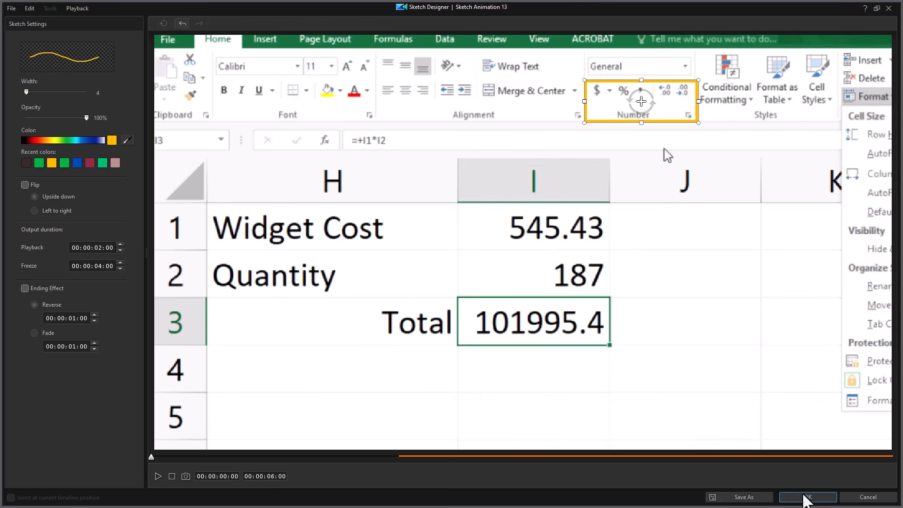
pyautogui.click(806, 497)
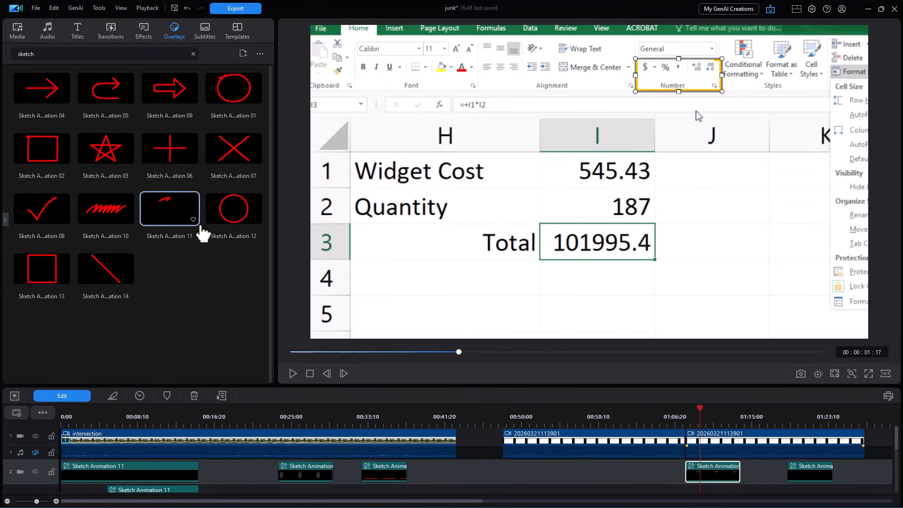
# - Add the Sketch Animation 12 circle to the overlay track at about 54 seconds and reshape it into a smaller ellipse around the 545.43 cell
pyautogui.moveTo(232, 213)
pyautogui.mouseDown()
pyautogui.moveTo(571, 486)
pyautogui.moveTo(563, 469)
pyautogui.mouseUp()
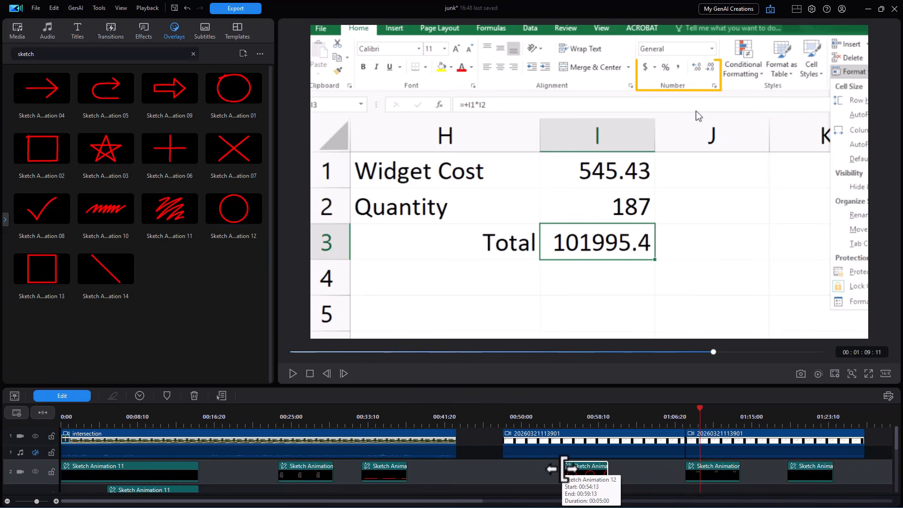
pyautogui.click(582, 418)
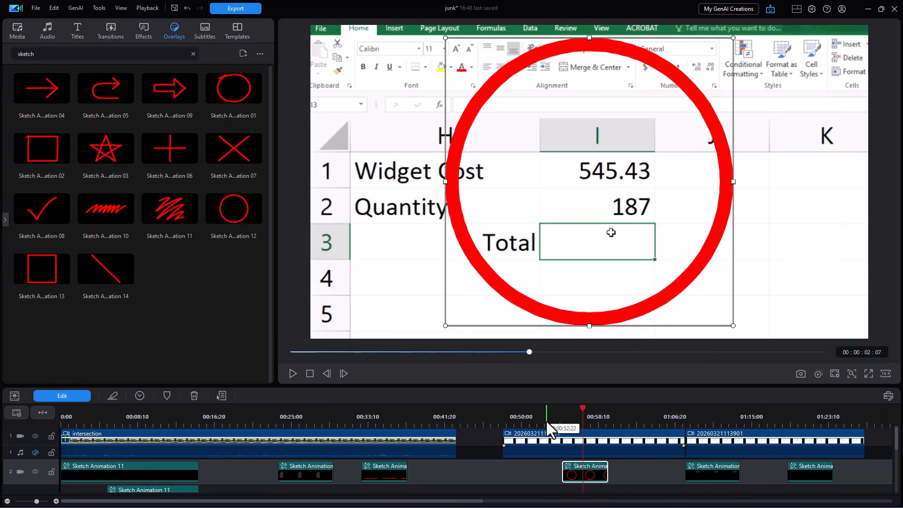
pyautogui.moveTo(445, 183); pyautogui.dragTo(364, 197)
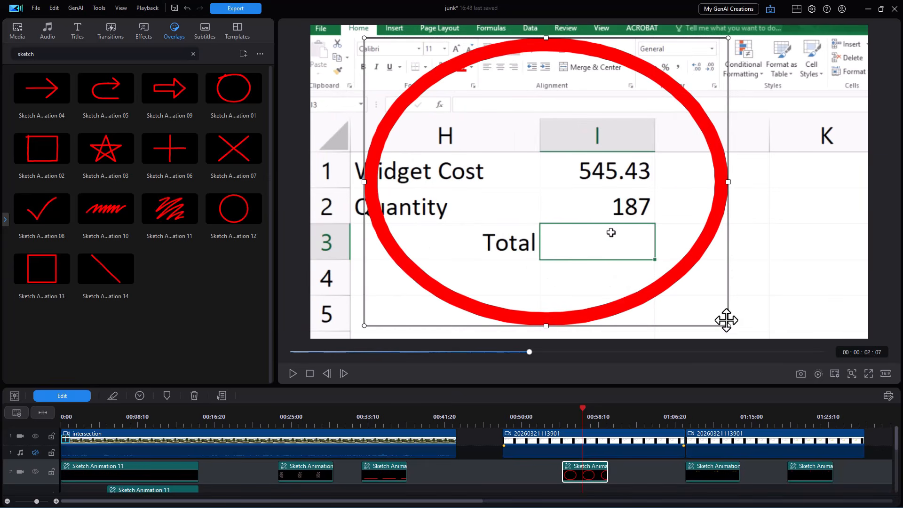
pyautogui.moveTo(726, 320); pyautogui.dragTo(512, 156)
pyautogui.moveTo(463, 128); pyautogui.dragTo(595, 174)
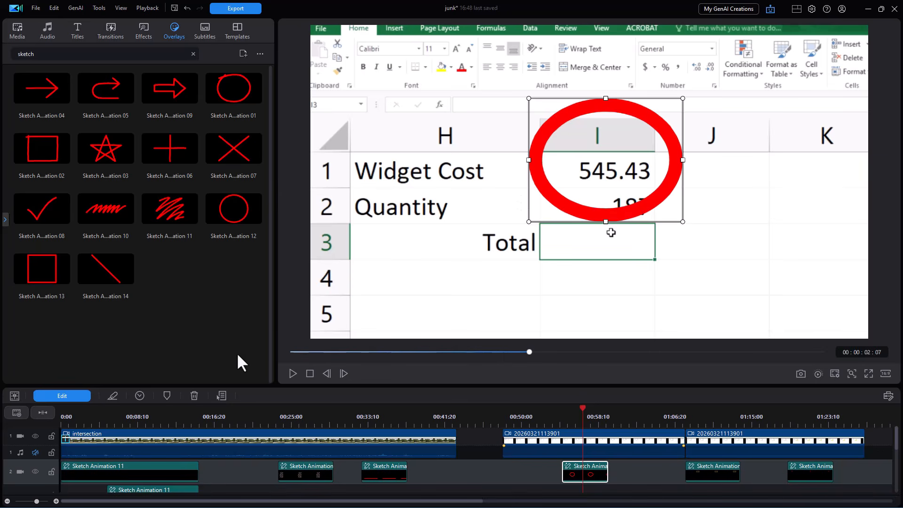
# - Open the ellipse sketch for editing and set its line width to 12 and its color to green
pyautogui.click(72, 397)
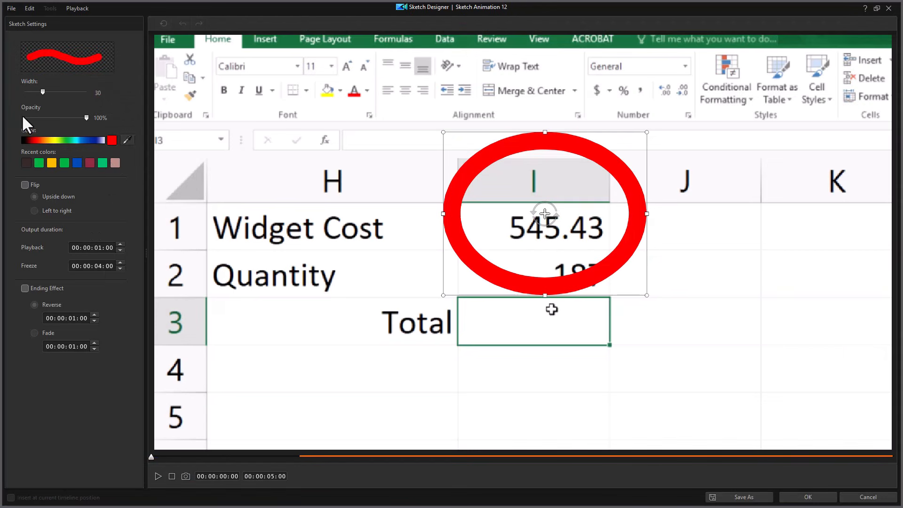
pyautogui.moveTo(40, 92); pyautogui.dragTo(31, 97)
pyautogui.click(39, 163)
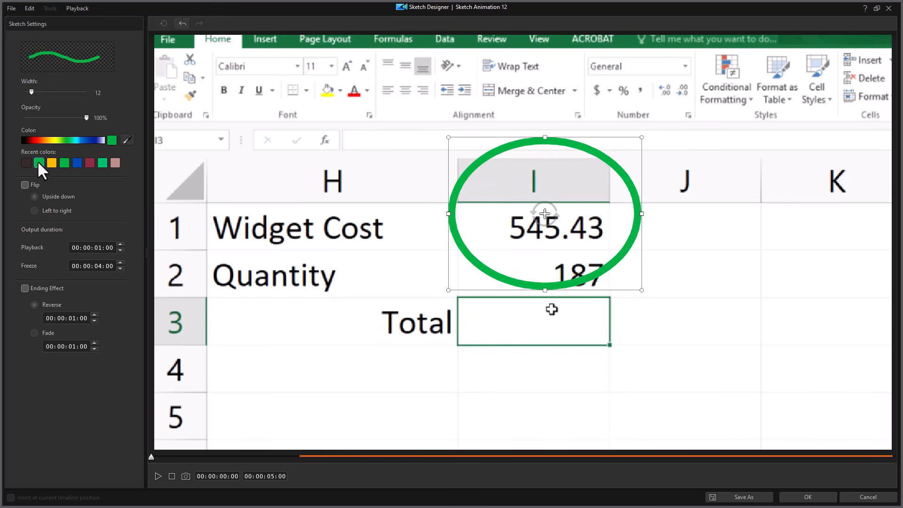
# - Flatten the ellipse and center it on 545.43, and apply a playback duration of 00:00:04:01
pyautogui.moveTo(543, 290); pyautogui.dragTo(545, 242)
pyautogui.moveTo(546, 190); pyautogui.dragTo(549, 229)
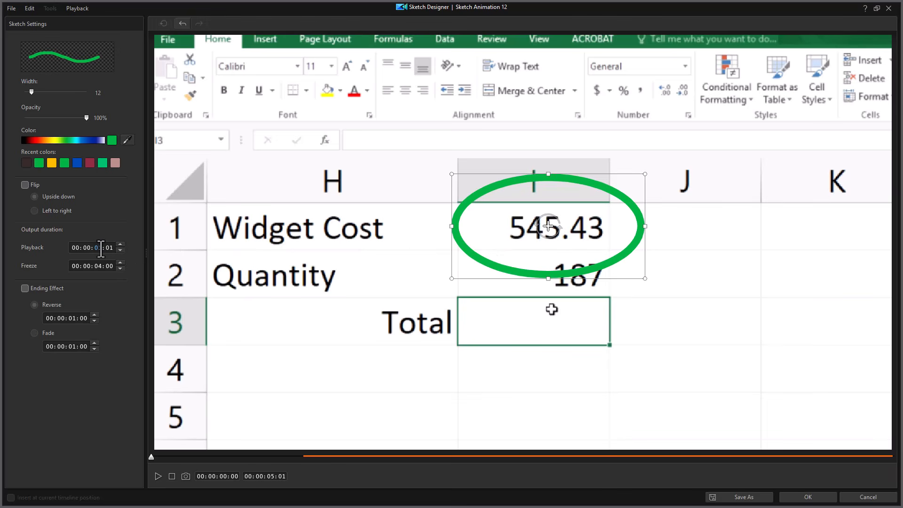
pyautogui.write('4')
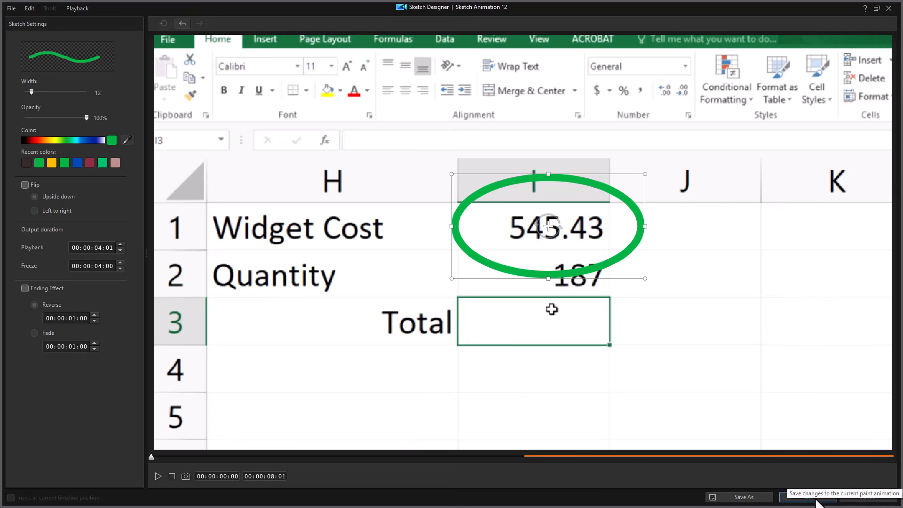
pyautogui.click(816, 499)
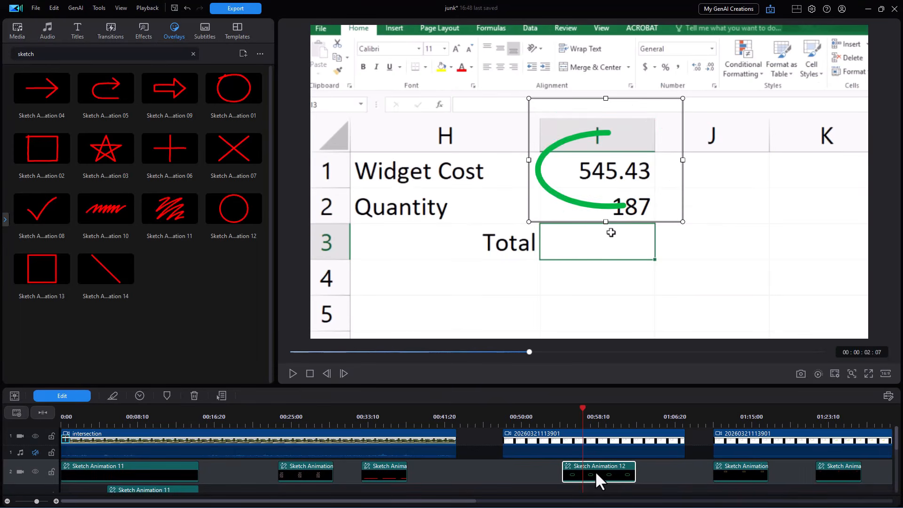
# - Check the ellipse clip's total duration and its playback and freeze durations without changing them
pyautogui.click(139, 395)
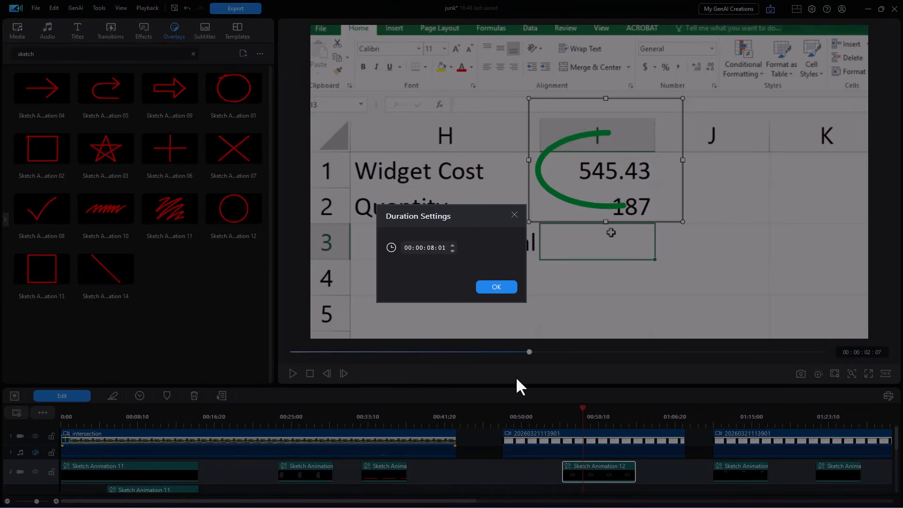
pyautogui.click(515, 214)
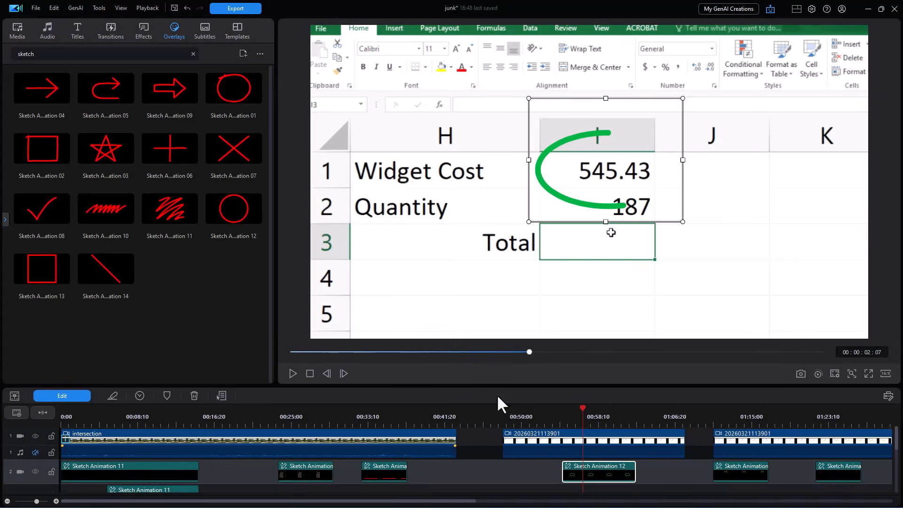
pyautogui.click(69, 397)
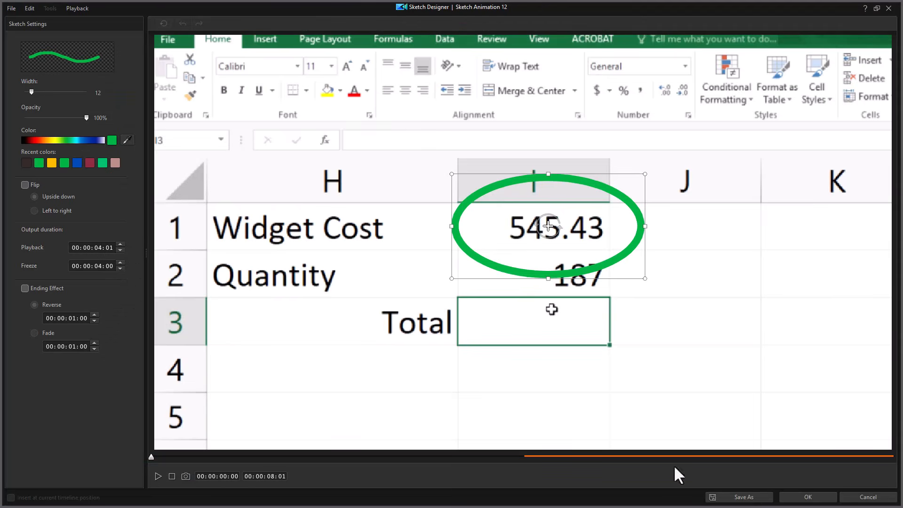
pyautogui.click(867, 497)
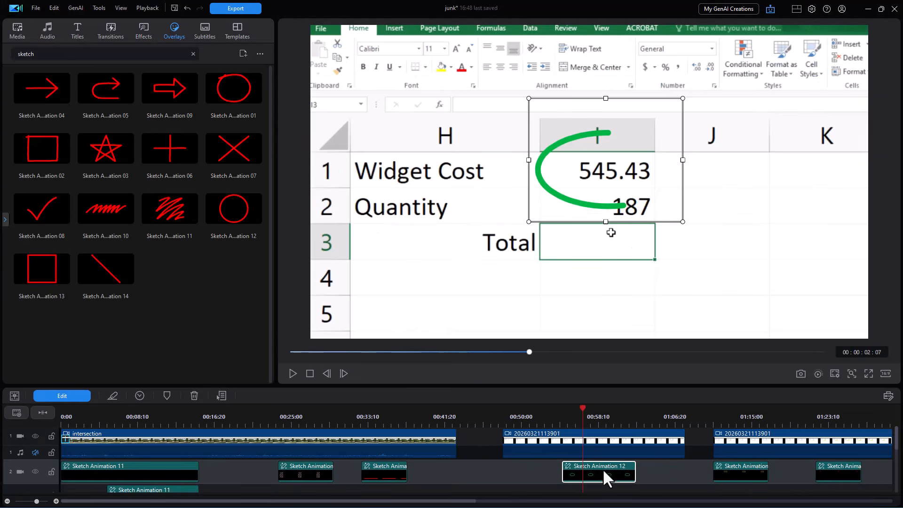
# - Extend the end of the ellipse clip to a duration of 00:00:11:25 with Trim Only, and check its duration settings
pyautogui.moveTo(625, 472); pyautogui.dragTo(669, 470)
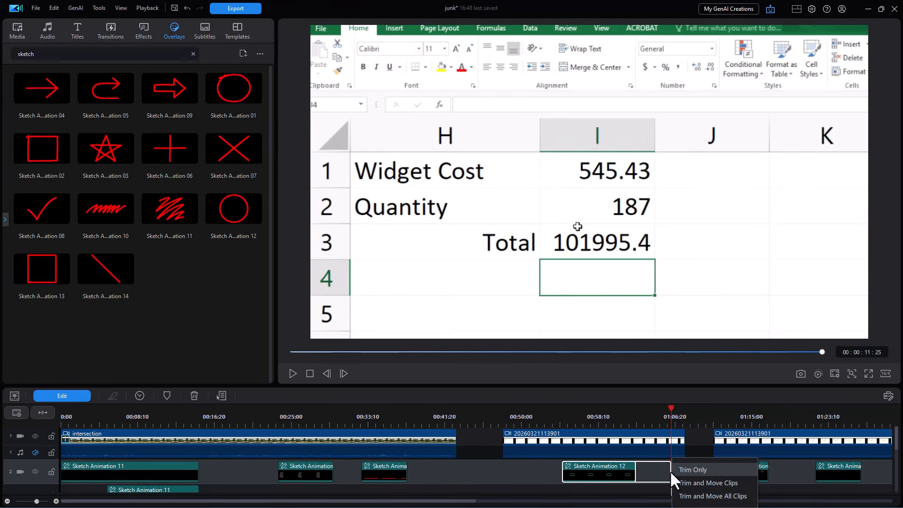
pyautogui.click(683, 471)
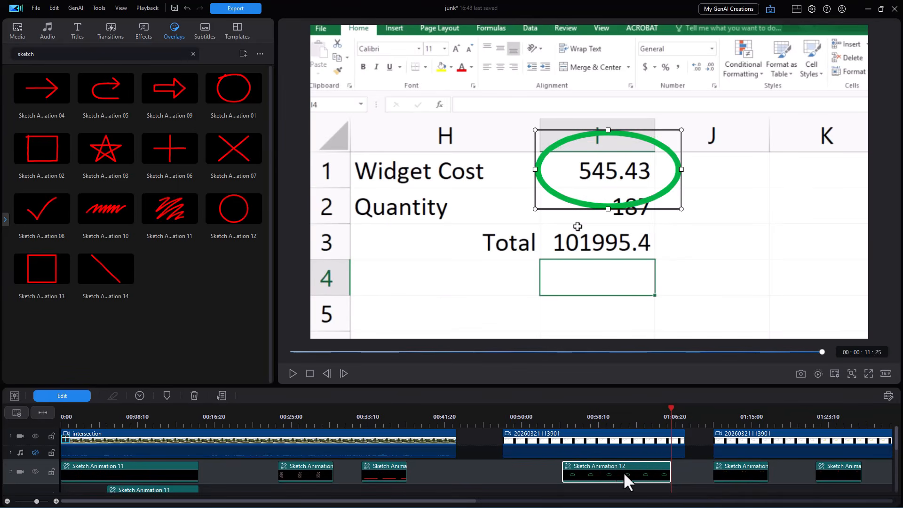
pyautogui.click(139, 395)
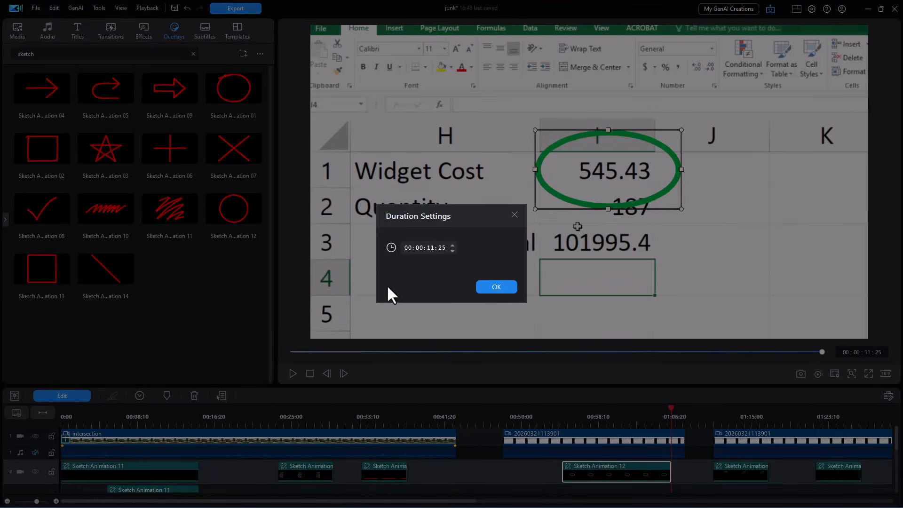
pyautogui.click(488, 286)
# - Set the ellipse sketch's playback duration to 5 seconds and freeze duration to 6 seconds, and check the clip's total duration
pyautogui.click(69, 392)
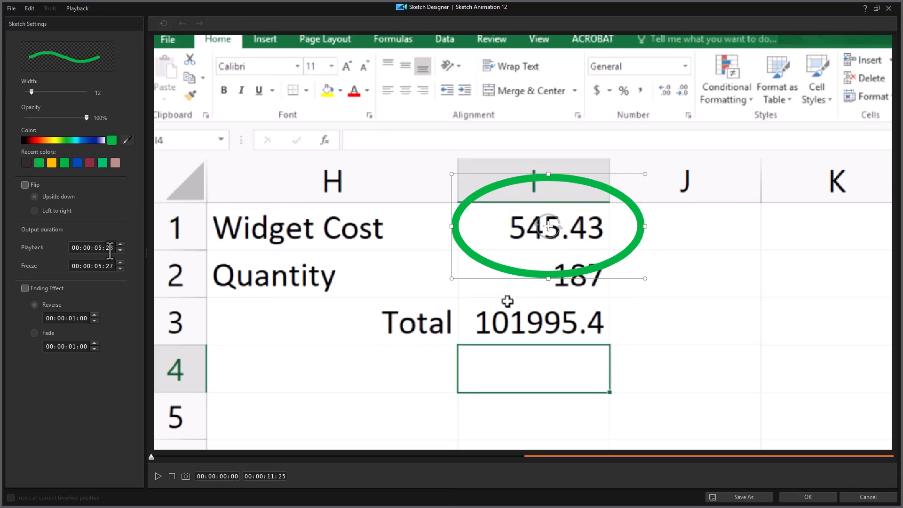
pyautogui.click(109, 248)
pyautogui.write('00')
pyautogui.click(106, 267)
pyautogui.click(120, 263)
pyautogui.click(121, 264)
pyautogui.click(807, 497)
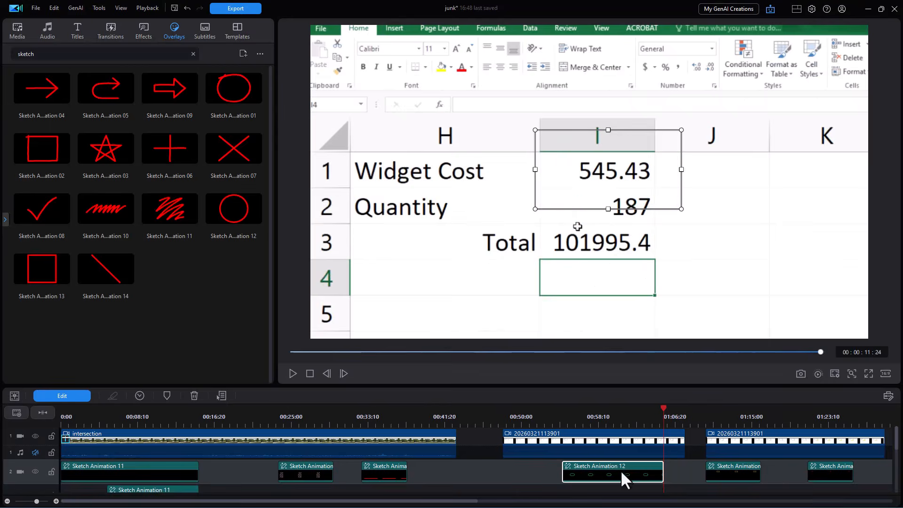
pyautogui.click(141, 394)
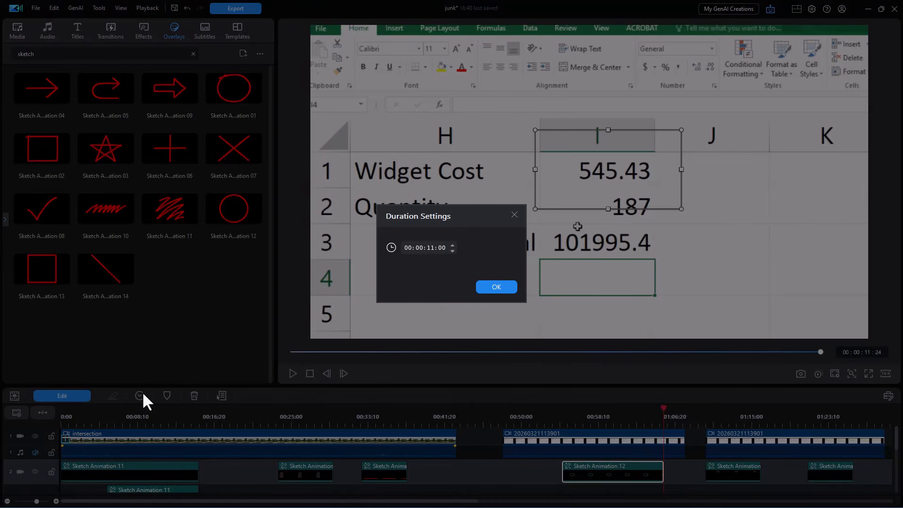
pyautogui.click(492, 287)
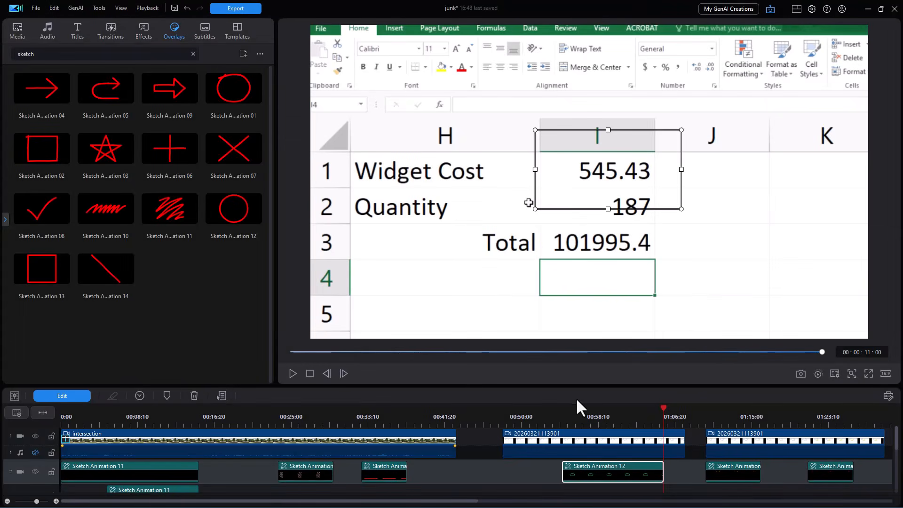